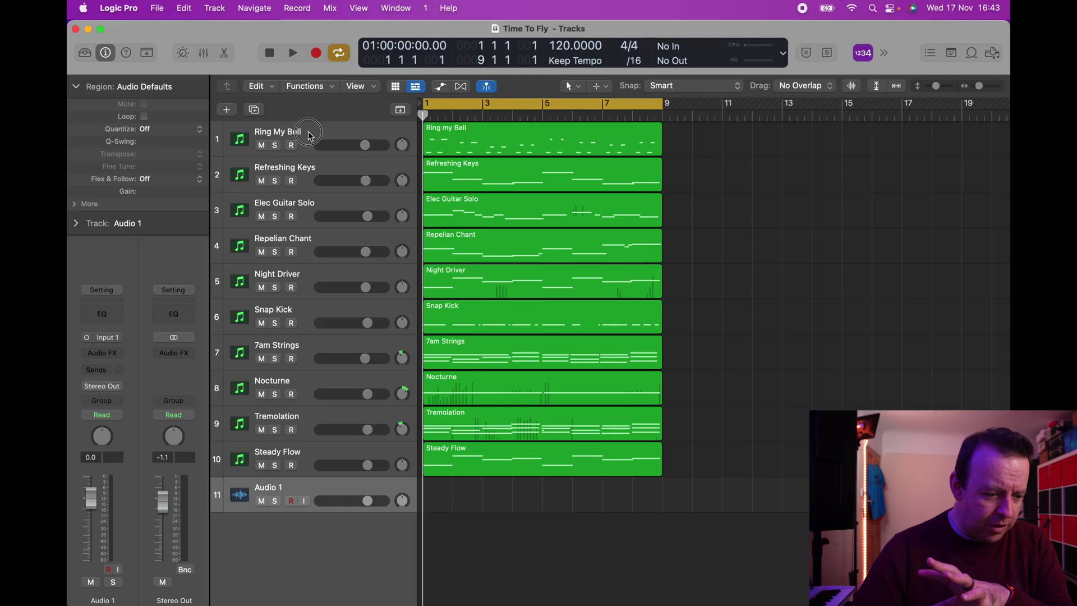
- Inspect the Pigments instruments on the Ring My Bell and Repelian Chant tracks
{"action": "left_click", "coordinate": [310, 135]}
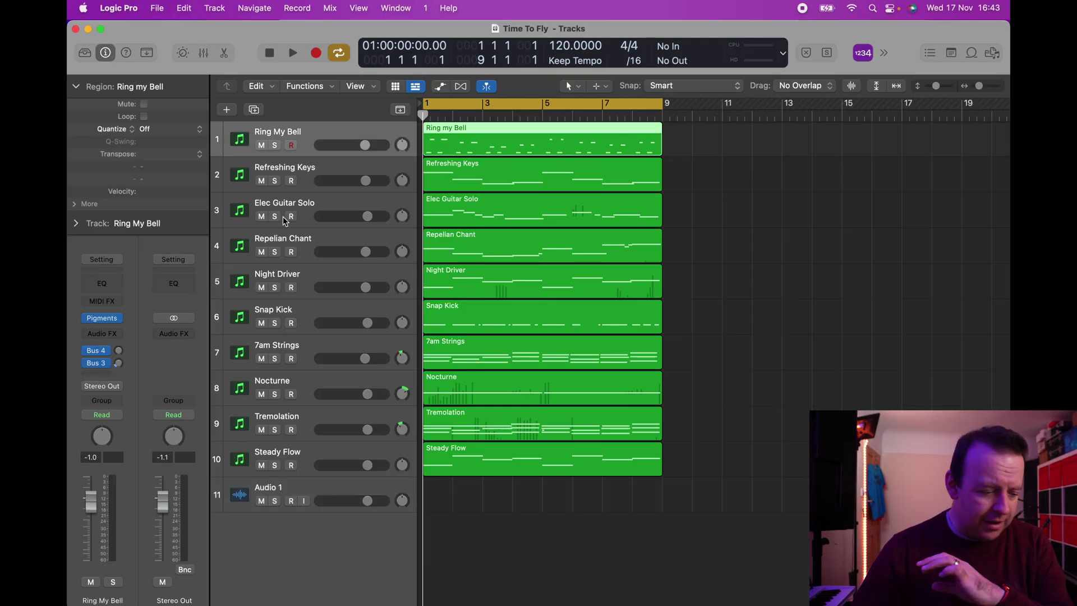
{"action": "left_click", "coordinate": [104, 318]}
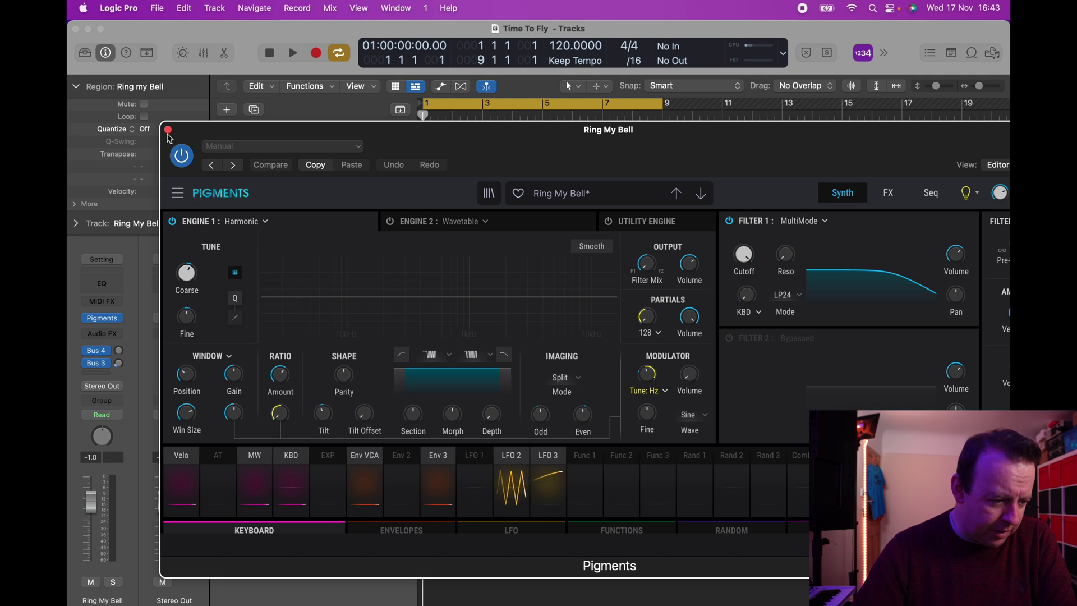
{"action": "left_click", "coordinate": [168, 131]}
{"action": "left_click", "coordinate": [303, 238]}
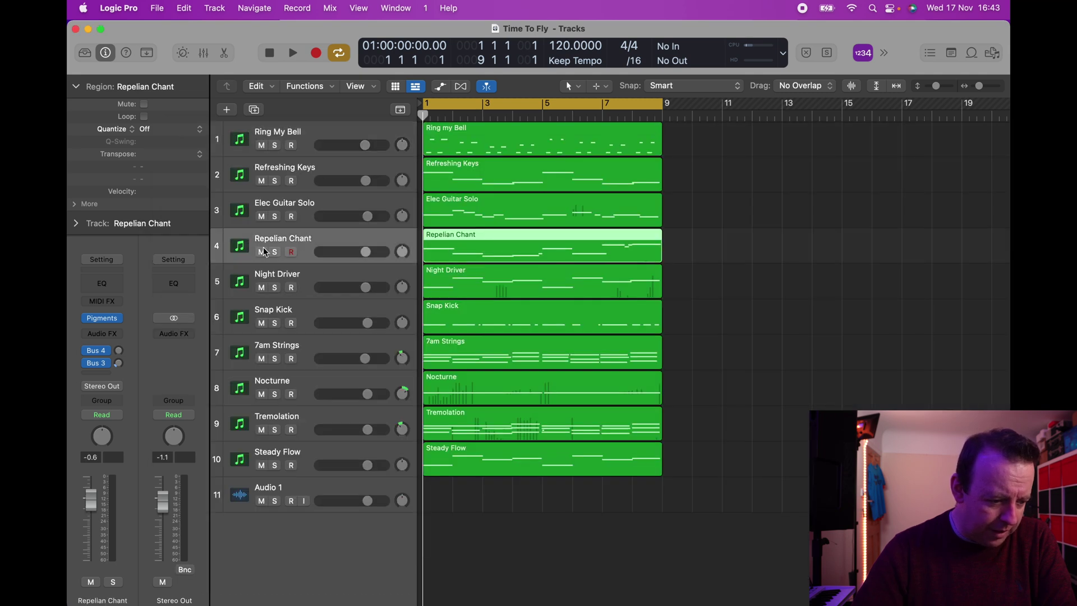
{"action": "left_click", "coordinate": [106, 319]}
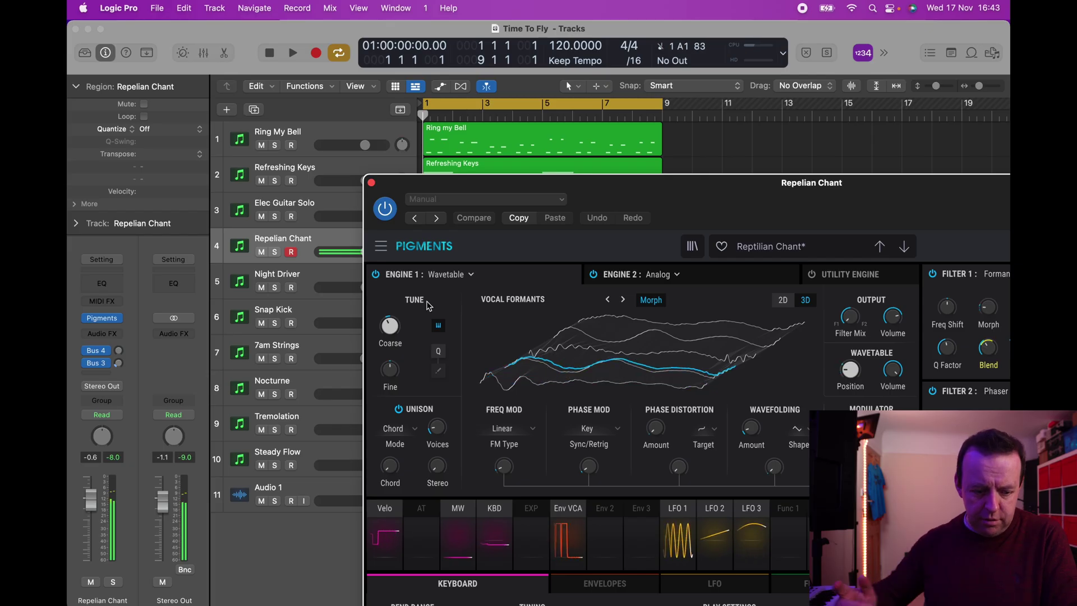
{"action": "key", "text": "super+w"}
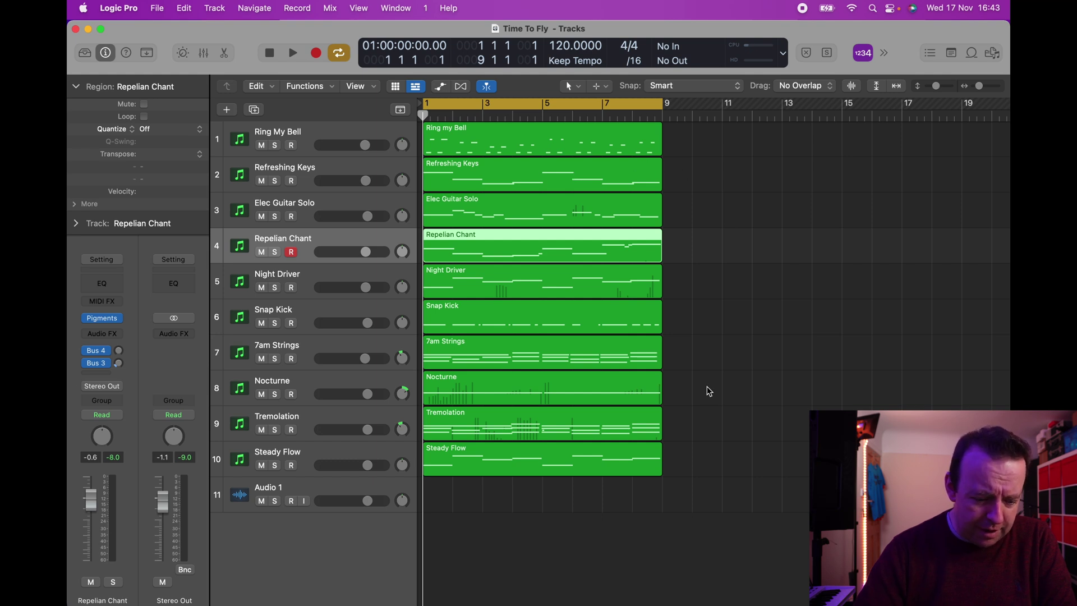
- Loop all ten regions and the cycle range out to bar 17, then select Audio 1
{"action": "left_click", "coordinate": [564, 495]}
{"action": "left_click_drag", "start_coordinate": [528, 495], "coordinate": [610, 124]}
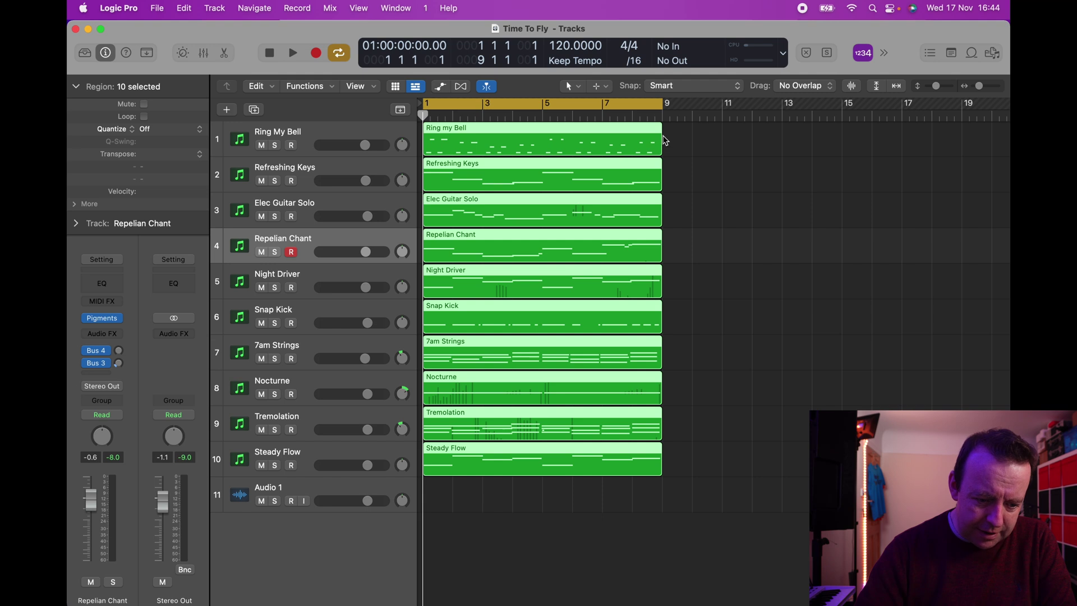
{"action": "left_click_drag", "start_coordinate": [667, 133], "coordinate": [902, 133]}
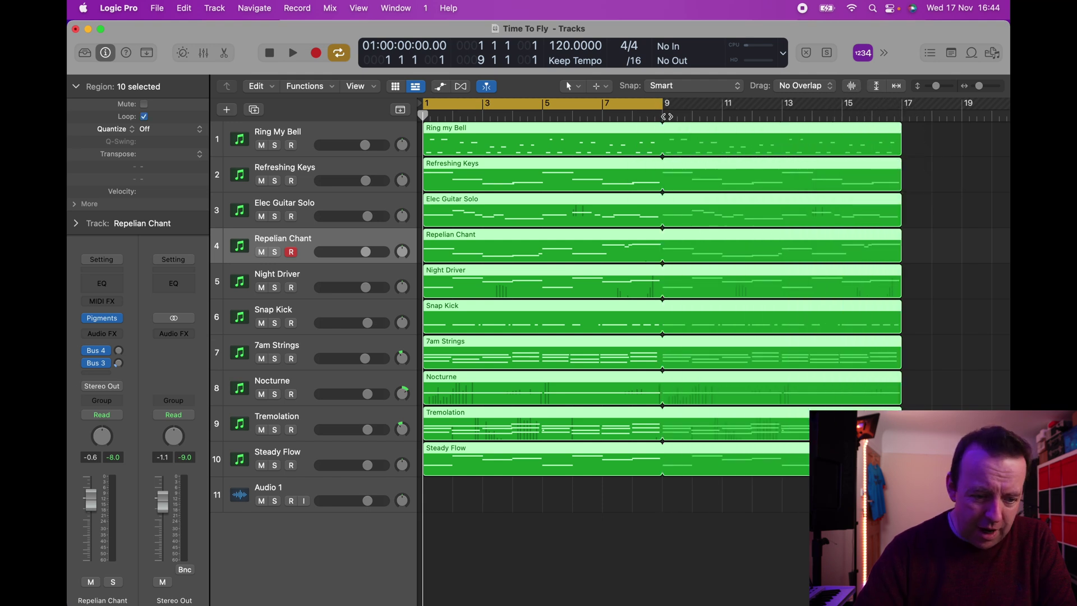
{"action": "left_click_drag", "start_coordinate": [661, 106], "coordinate": [906, 106]}
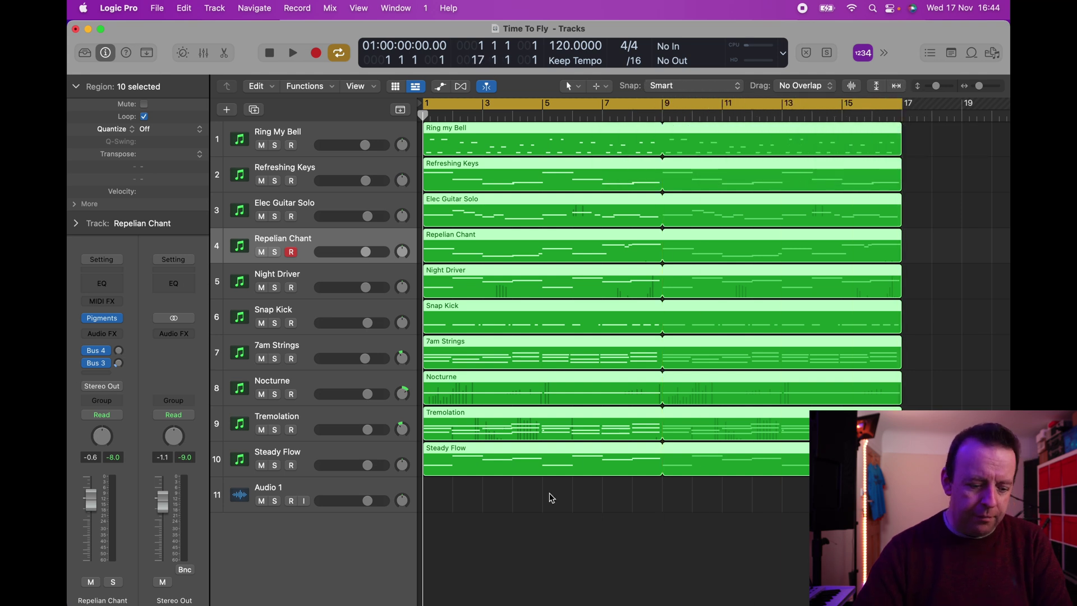
{"action": "left_click", "coordinate": [285, 491]}
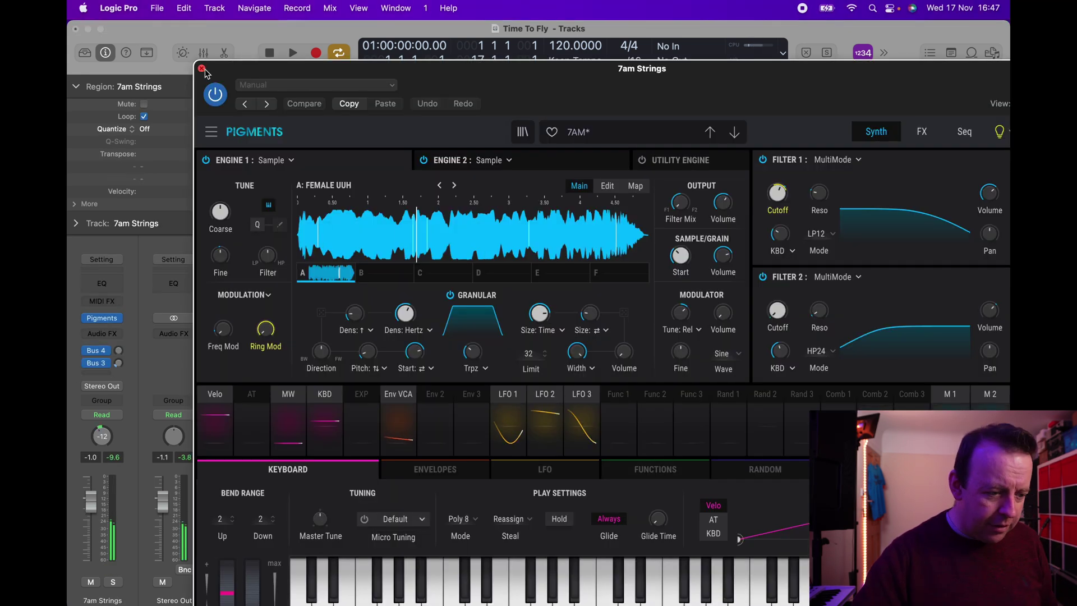
{"action": "left_click", "coordinate": [203, 67]}
{"action": "left_click", "coordinate": [134, 8]}
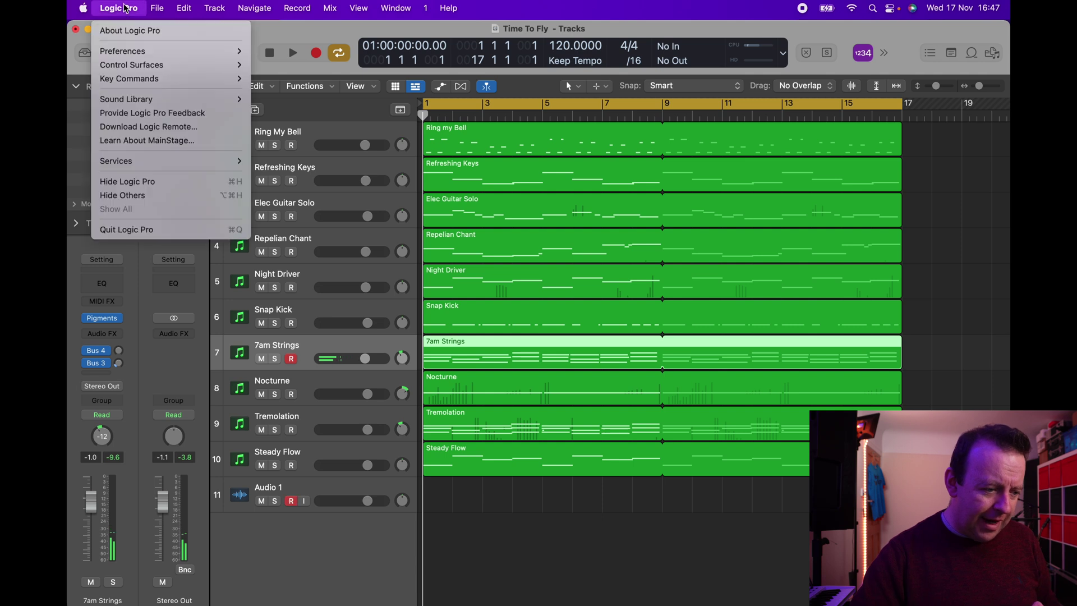
{"action": "mouse_move", "coordinate": [113, 48]}
{"action": "left_click", "coordinate": [283, 68]}
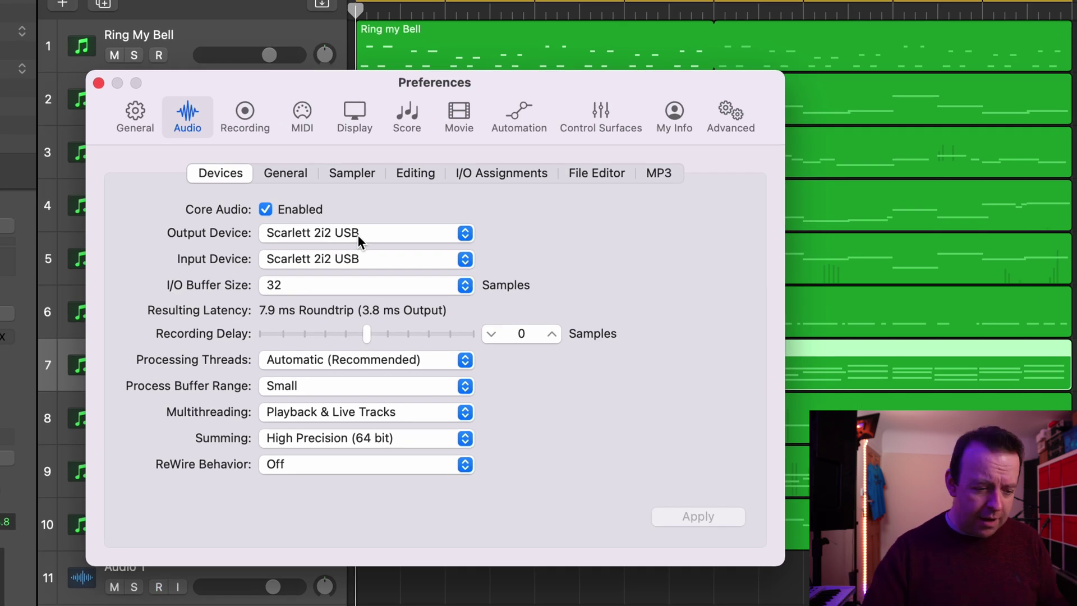
{"action": "left_click", "coordinate": [338, 291]}
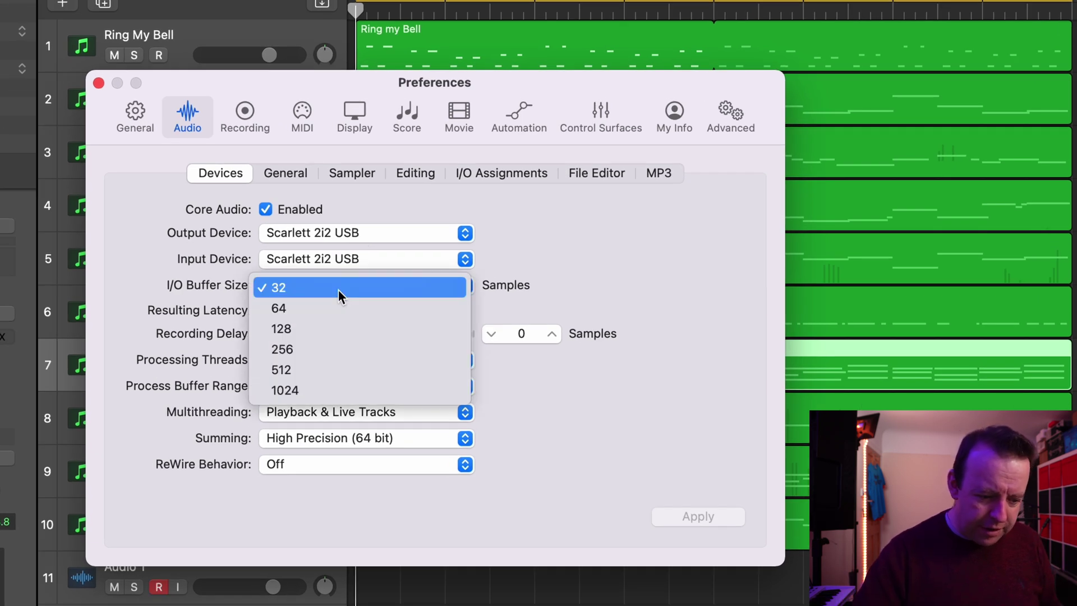
{"action": "left_click", "coordinate": [621, 300]}
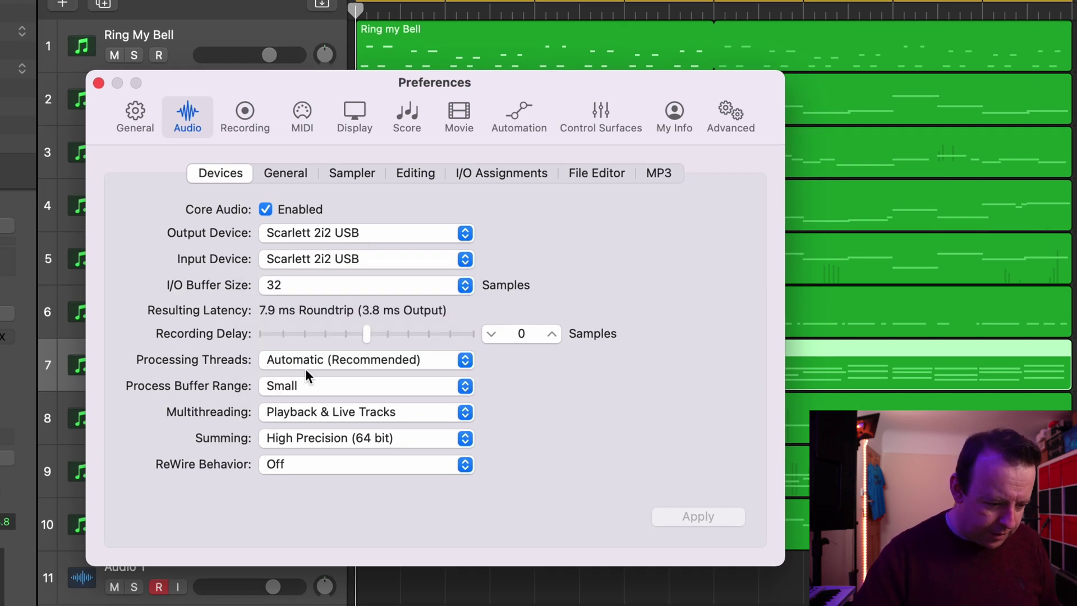
{"action": "left_click", "coordinate": [338, 359]}
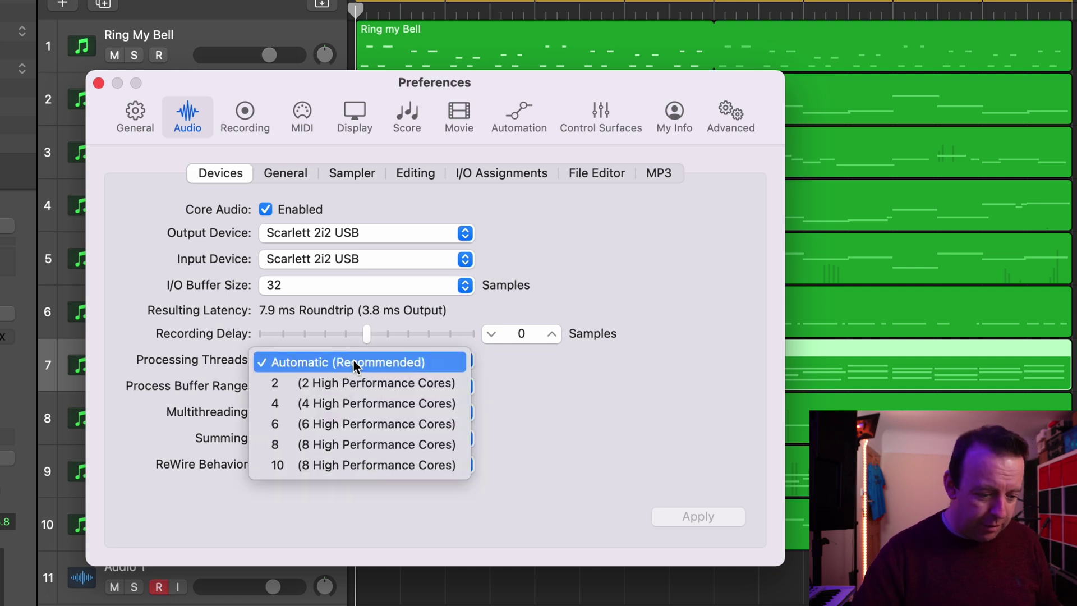
{"action": "left_click", "coordinate": [353, 362]}
{"action": "left_click", "coordinate": [343, 387]}
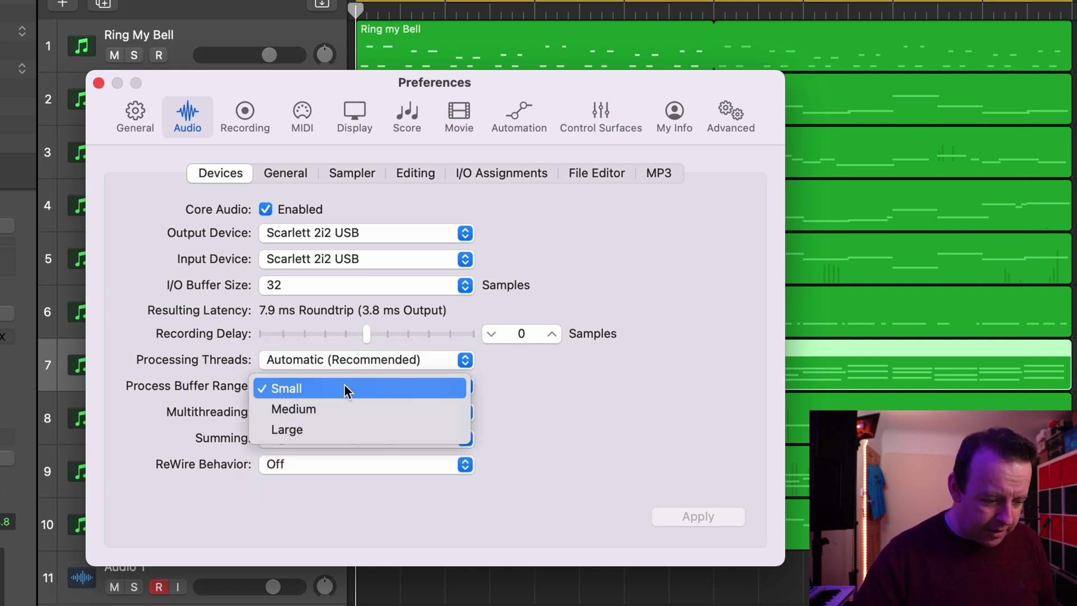
{"action": "left_click", "coordinate": [578, 427]}
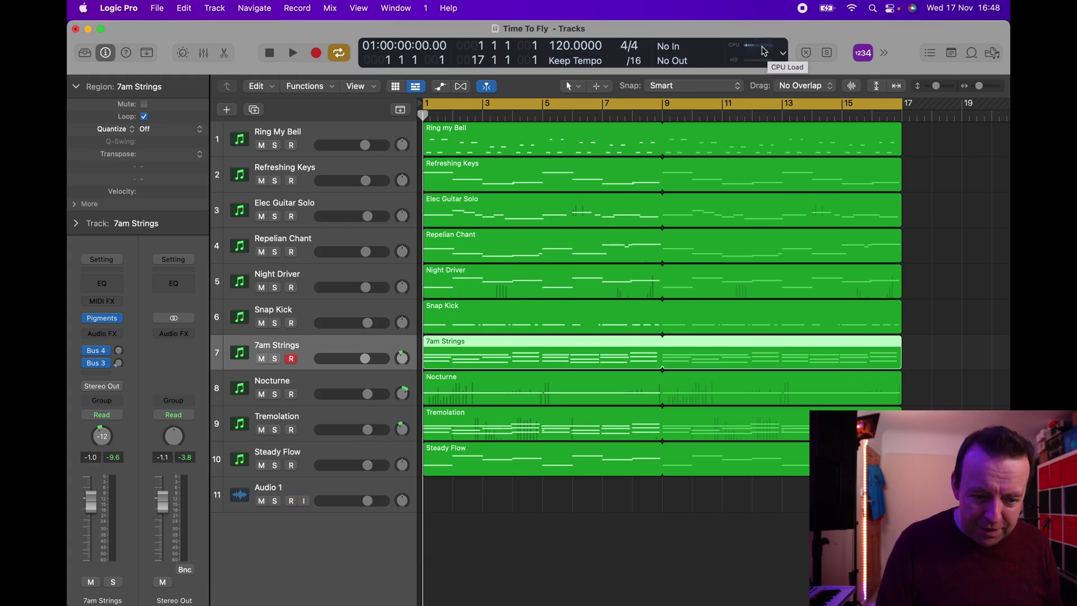
- Open the Performance Meter and record a 16-bar take onto the armed Audio 1 track
{"action": "left_click", "coordinate": [762, 51]}
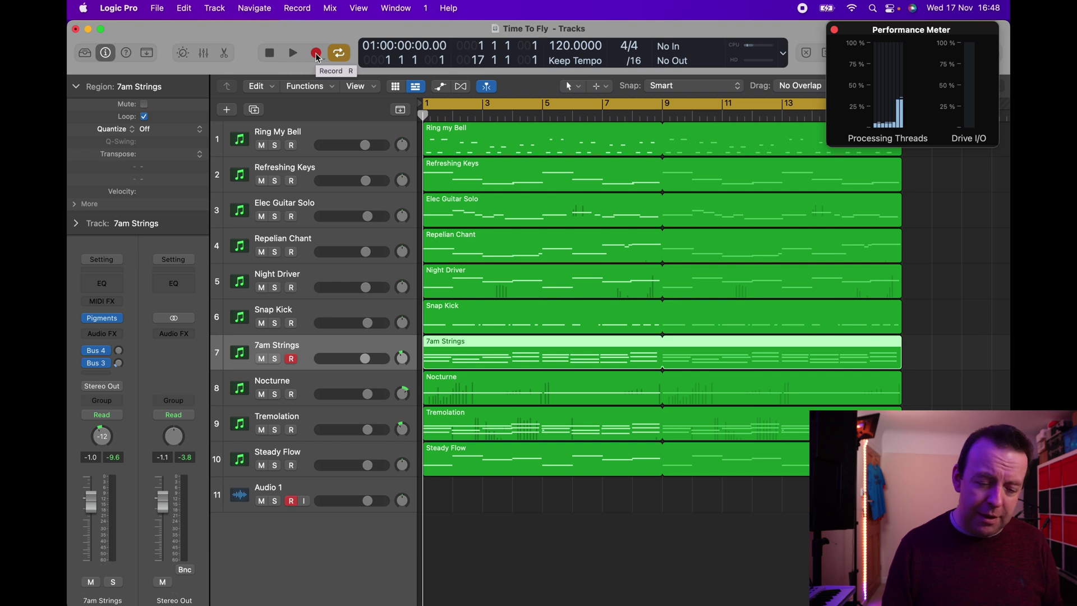
{"action": "left_click", "coordinate": [316, 54]}
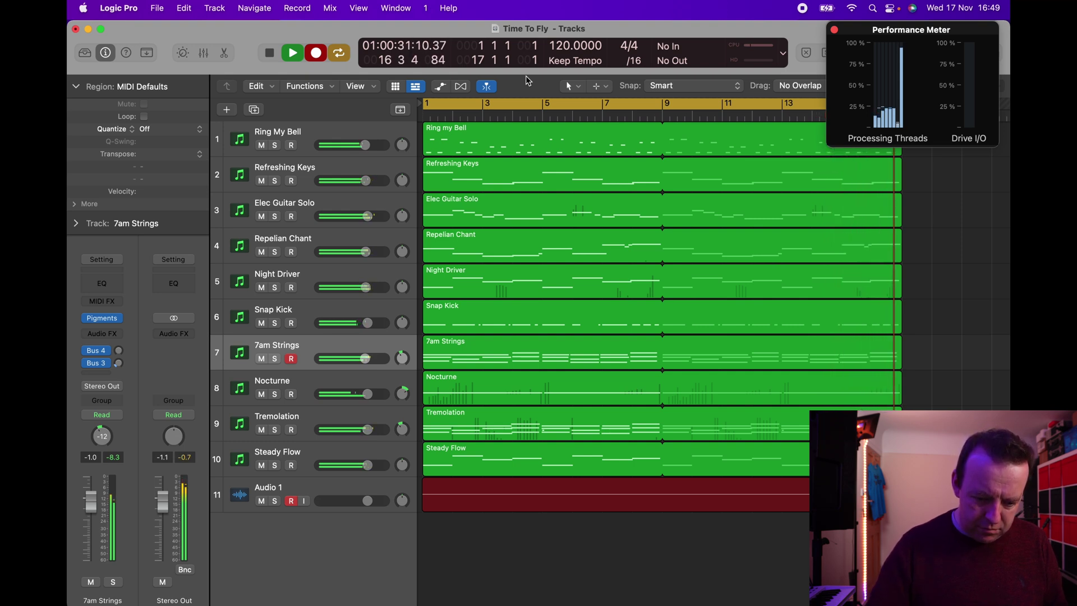
{"action": "key", "text": "space"}
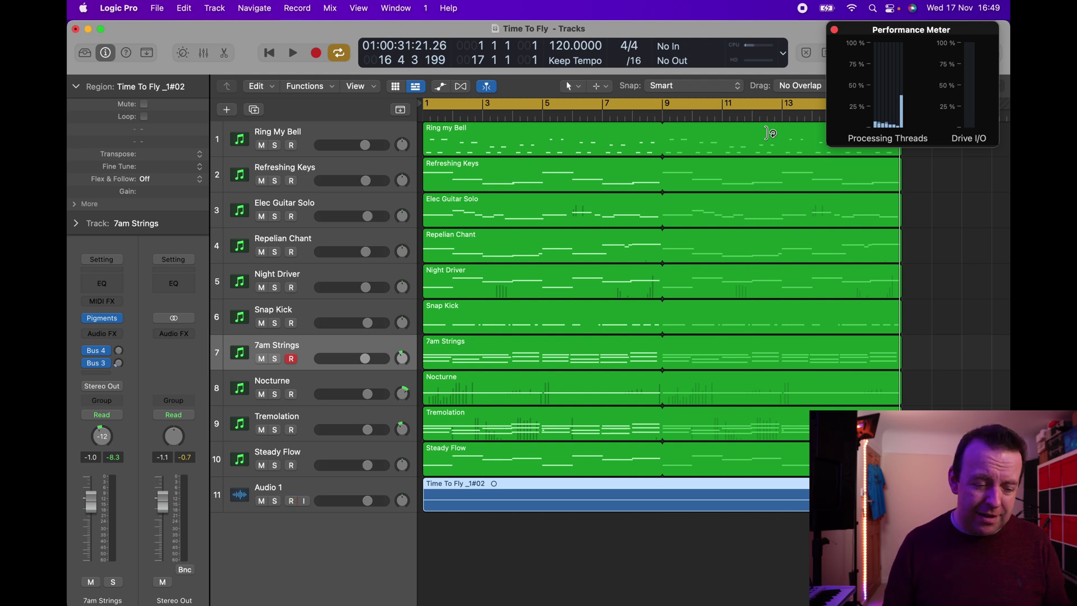
- Duplicate each of the ten Pigments instrument tracks with Cmd+D
{"action": "left_click", "coordinate": [305, 131]}
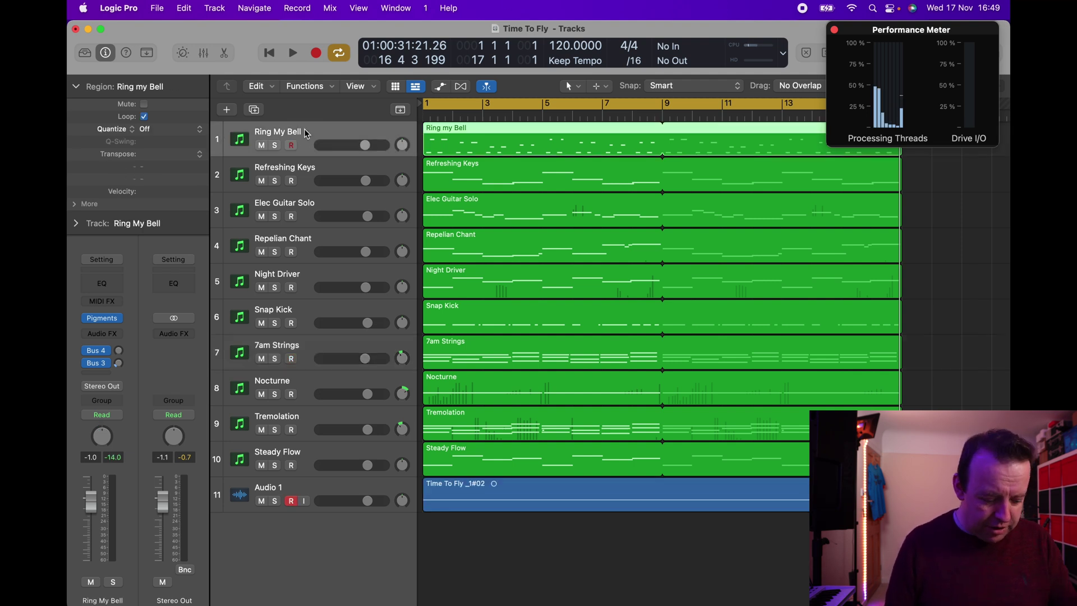
{"action": "key", "text": "super+d"}
{"action": "key", "text": "super+d"}
{"action": "left_click", "coordinate": [300, 278]}
{"action": "key", "text": "super+d"}
{"action": "left_click", "coordinate": [300, 348]}
{"action": "key", "text": "super+d"}
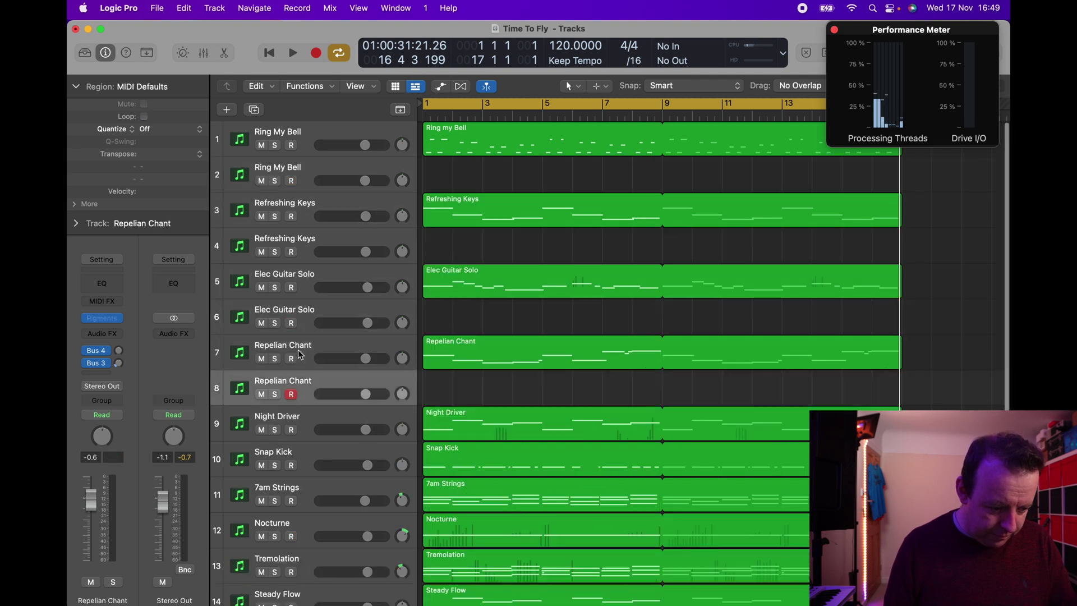
{"action": "left_click", "coordinate": [300, 420]}
{"action": "key", "text": "super+d"}
{"action": "left_click", "coordinate": [297, 492]}
{"action": "key", "text": "super+d"}
{"action": "left_click", "coordinate": [300, 428]}
{"action": "key", "text": "super+d"}
{"action": "left_click", "coordinate": [301, 495]}
{"action": "key", "text": "super+d"}
{"action": "key", "text": "Down"}
{"action": "key", "text": "super+d"}
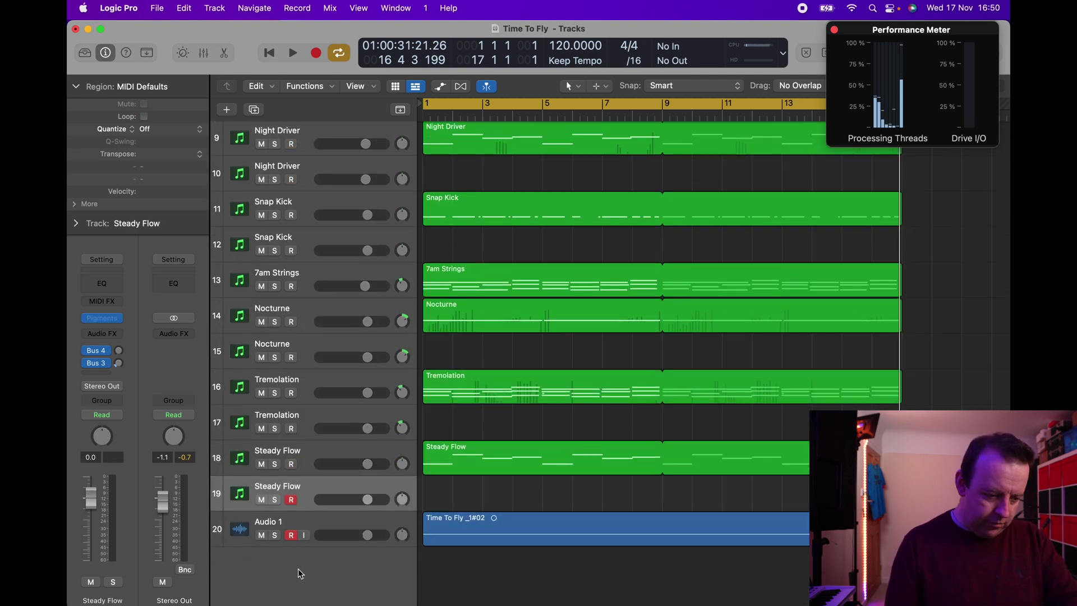
- Copy the Ring My Bell, Refreshing Keys and Elec Guitar Solo regions onto their duplicate tracks
{"action": "scroll", "coordinate": [521, 225], "scroll_direction": "up", "scroll_amount": 6}
{"action": "left_click", "coordinate": [521, 144]}
{"action": "left_click_drag", "start_coordinate": [521, 144], "coordinate": [520, 179]}
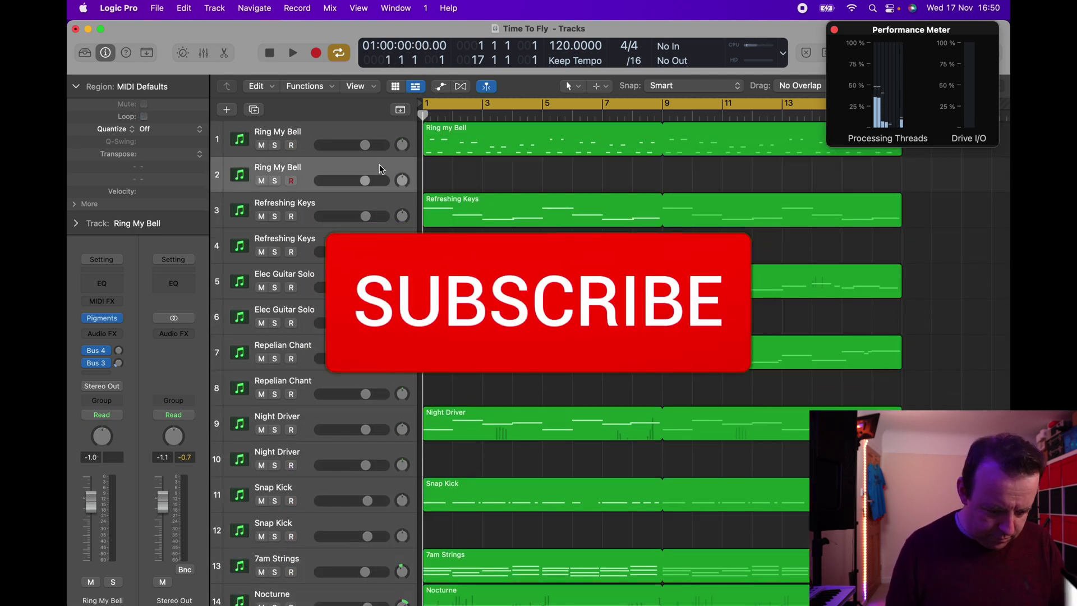
{"action": "left_click", "coordinate": [468, 212]}
{"action": "left_click_drag", "start_coordinate": [468, 212], "coordinate": [477, 318]}
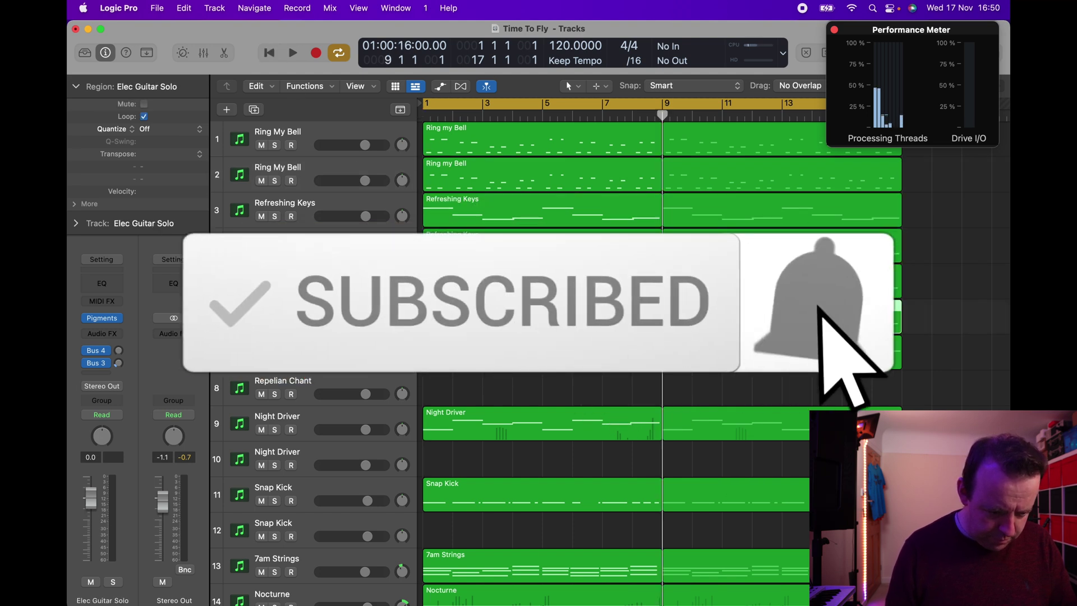
{"action": "key", "text": "Down"}
{"action": "key", "text": "Down"}
{"action": "left_click", "coordinate": [268, 52]}
{"action": "left_click_drag", "start_coordinate": [476, 424], "coordinate": [477, 460]}
{"action": "scroll", "coordinate": [477, 460], "scroll_direction": "down", "scroll_amount": 3}
{"action": "left_click_drag", "start_coordinate": [476, 377], "coordinate": [477, 547]}
- Give the 7am Strings, Nocturne, Tremolation and Steady Flow duplicates their regions, shrinking tracks to fit
{"action": "key", "text": "Down"}
{"action": "key", "text": "cmd+d"}
{"action": "key", "text": "Down"}
{"action": "key", "text": "Down"}
{"action": "scroll", "coordinate": [477, 547], "scroll_direction": "down", "scroll_amount": 5}
{"action": "key", "text": "Down"}
{"action": "left_click_drag", "start_coordinate": [477, 386], "coordinate": [477, 422]}
{"action": "key", "text": "Down"}
{"action": "left_click", "coordinate": [399, 487]}
{"action": "key", "text": "super+Up"}
{"action": "key", "text": "super+Up"}
{"action": "left_click_drag", "start_coordinate": [477, 474], "coordinate": [477, 496]}
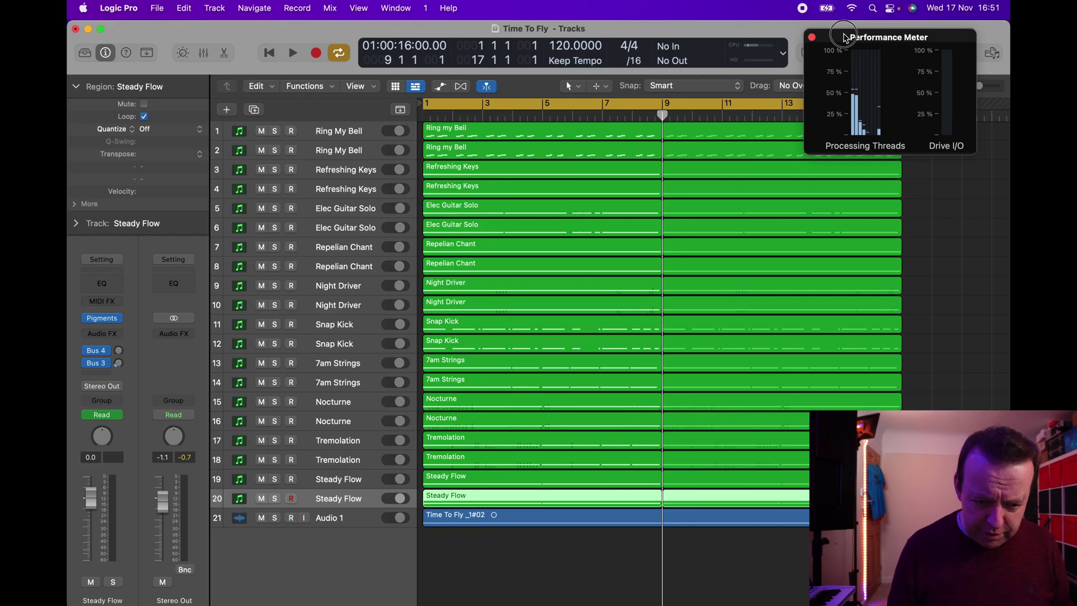
- Show and then hide the automation lanes on every track
{"action": "left_click_drag", "start_coordinate": [844, 37], "coordinate": [843, 38]}
{"action": "key", "text": "a"}
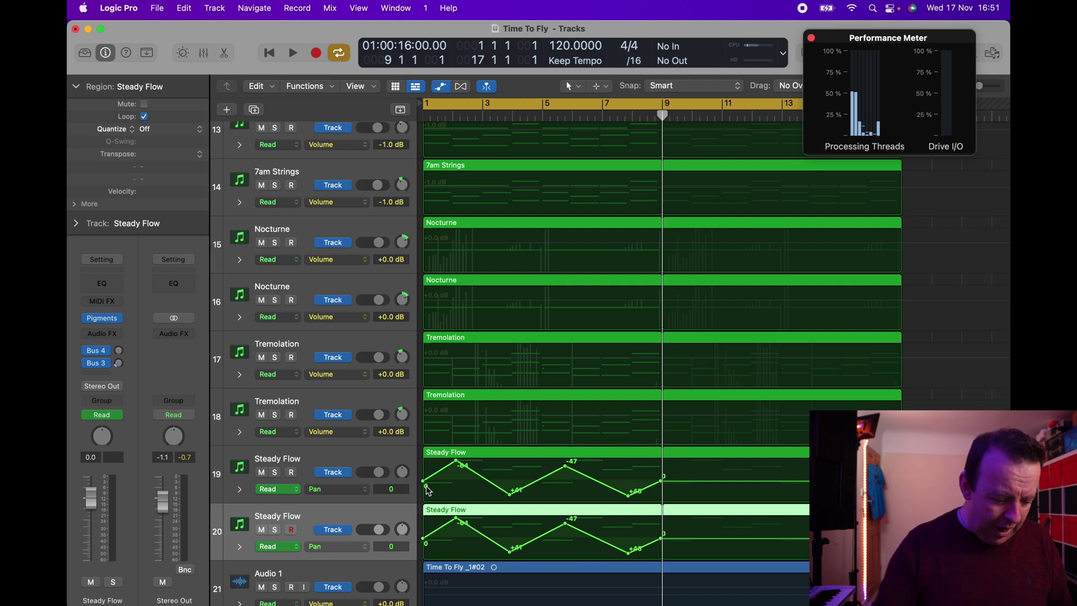
{"action": "key", "text": "a"}
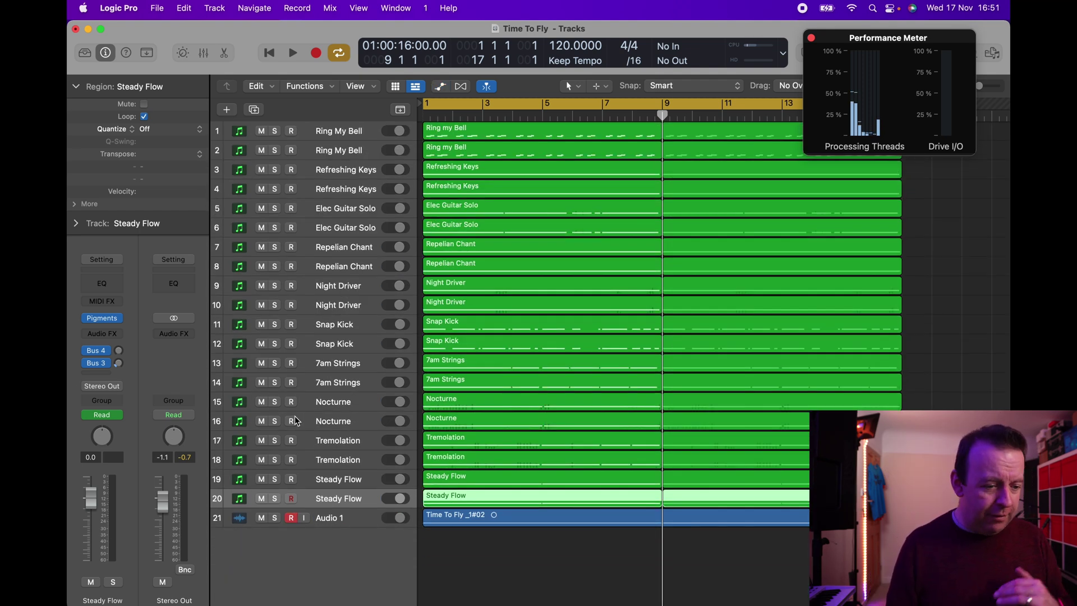
- Play the 21-track project from bar 1, toggling automation lanes on and off during playback
{"action": "left_click", "coordinate": [271, 55]}
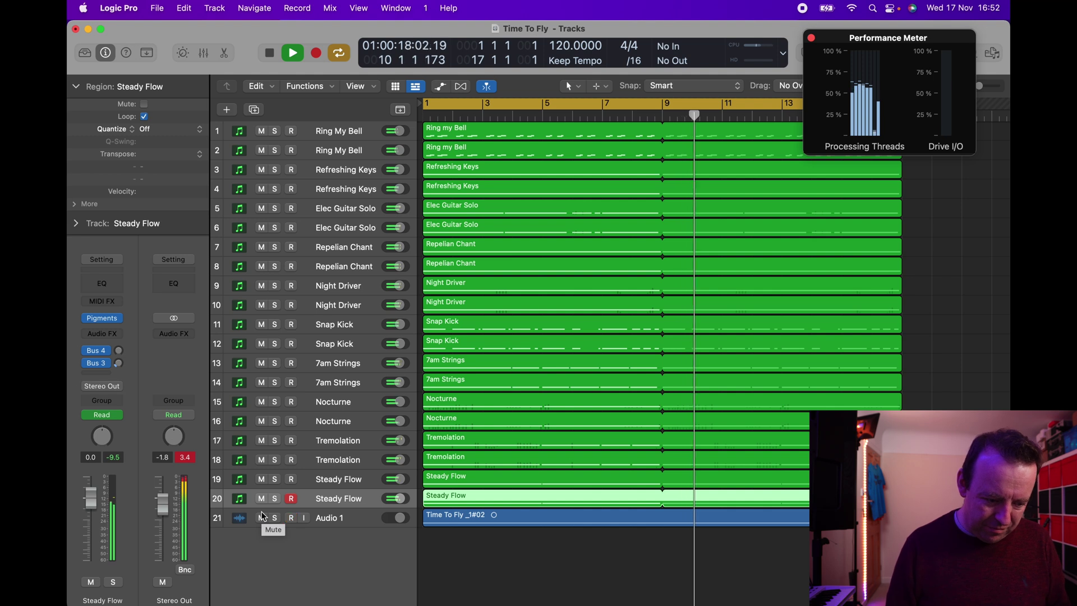
{"action": "key", "text": "a"}
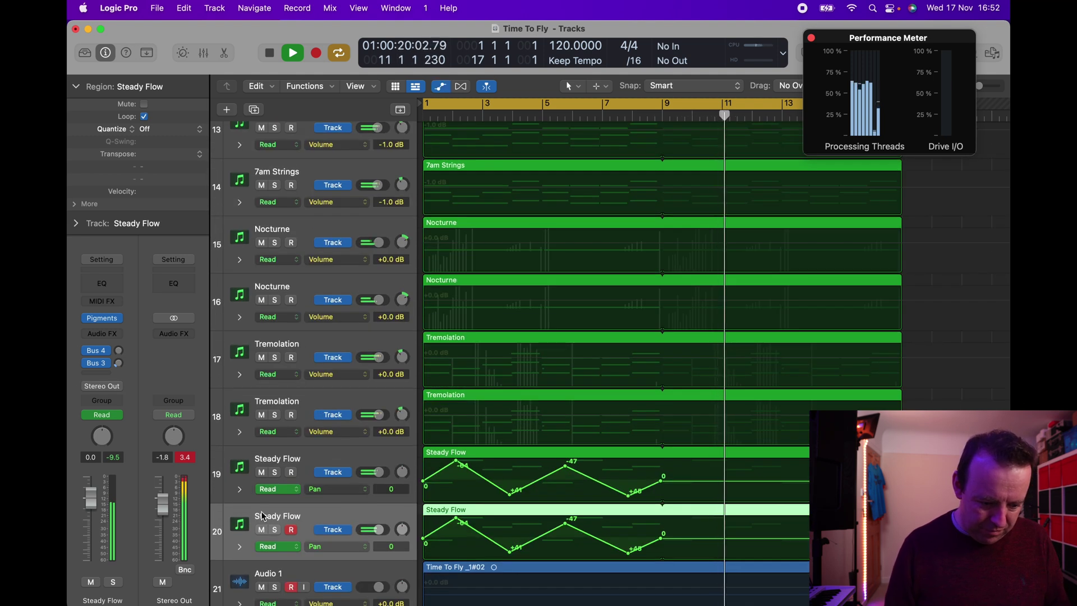
{"action": "key", "text": "a"}
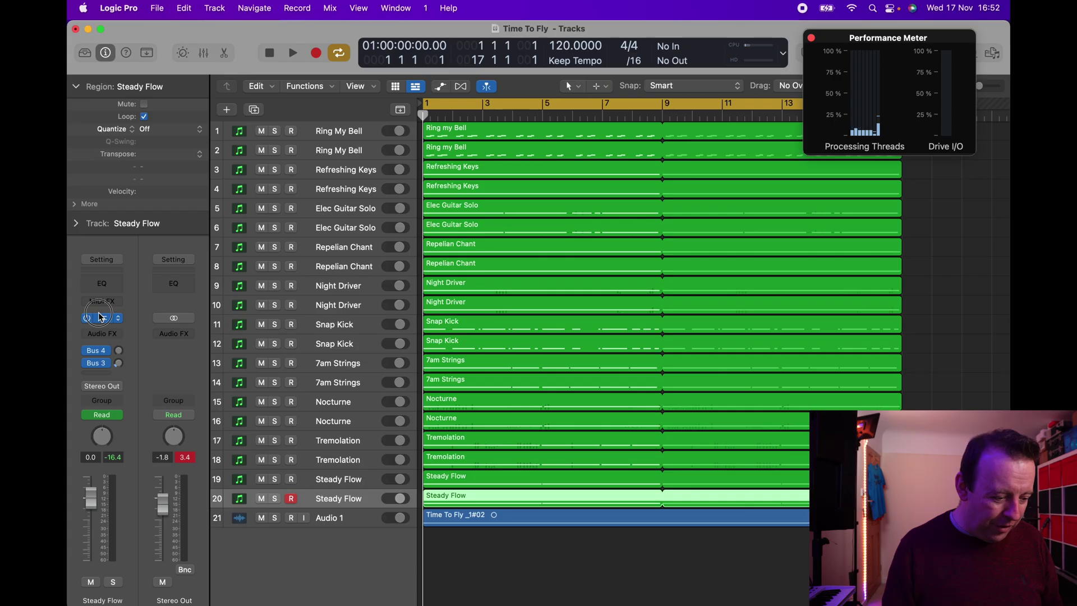
{"action": "left_click", "coordinate": [102, 318]}
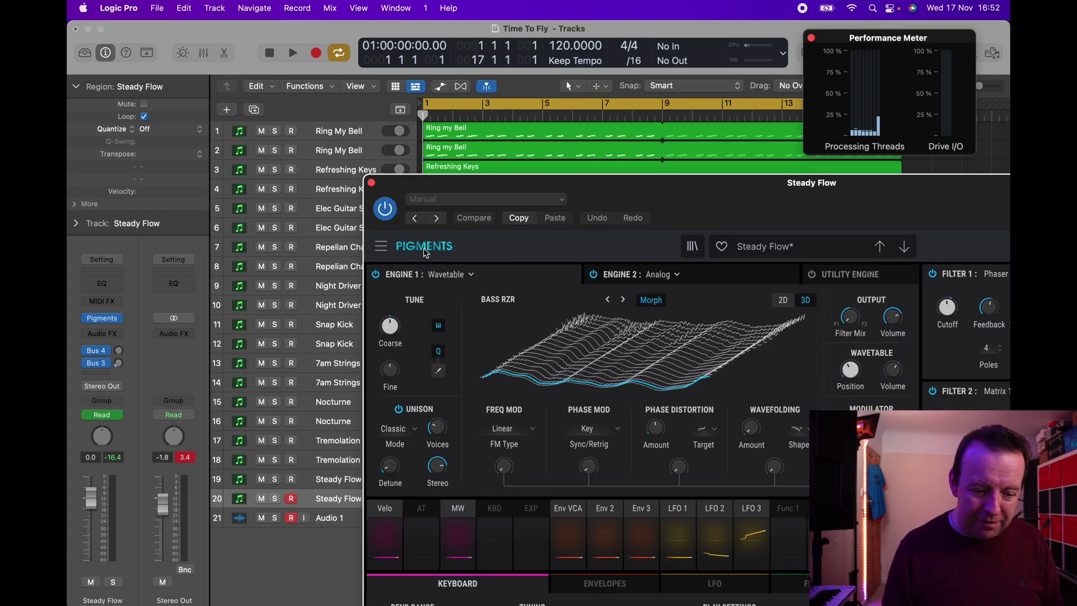
{"action": "left_click_drag", "start_coordinate": [632, 202], "coordinate": [512, 185]}
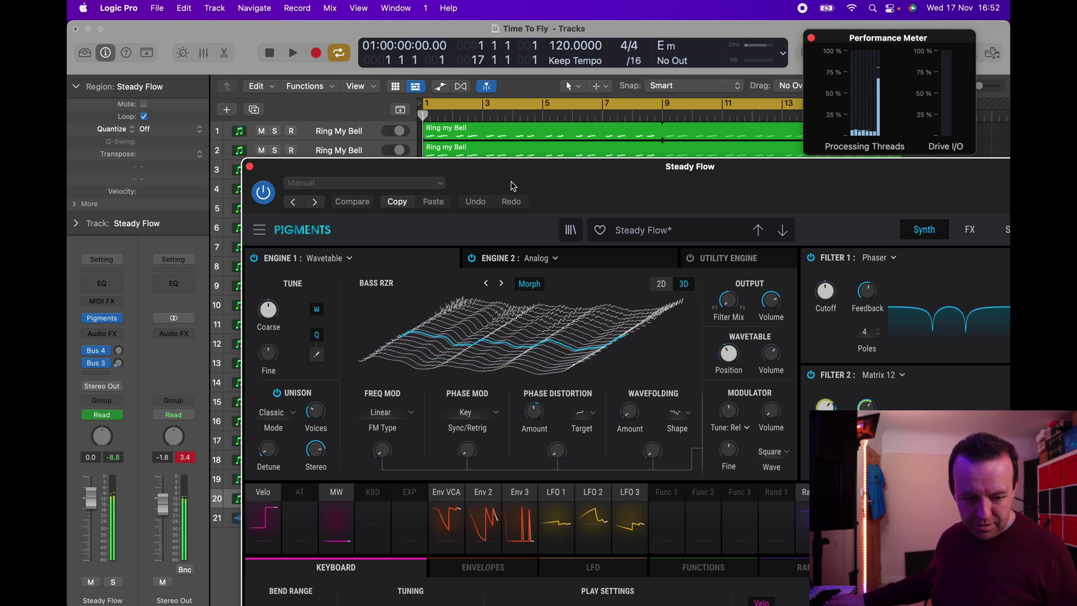
{"action": "left_click", "coordinate": [250, 166]}
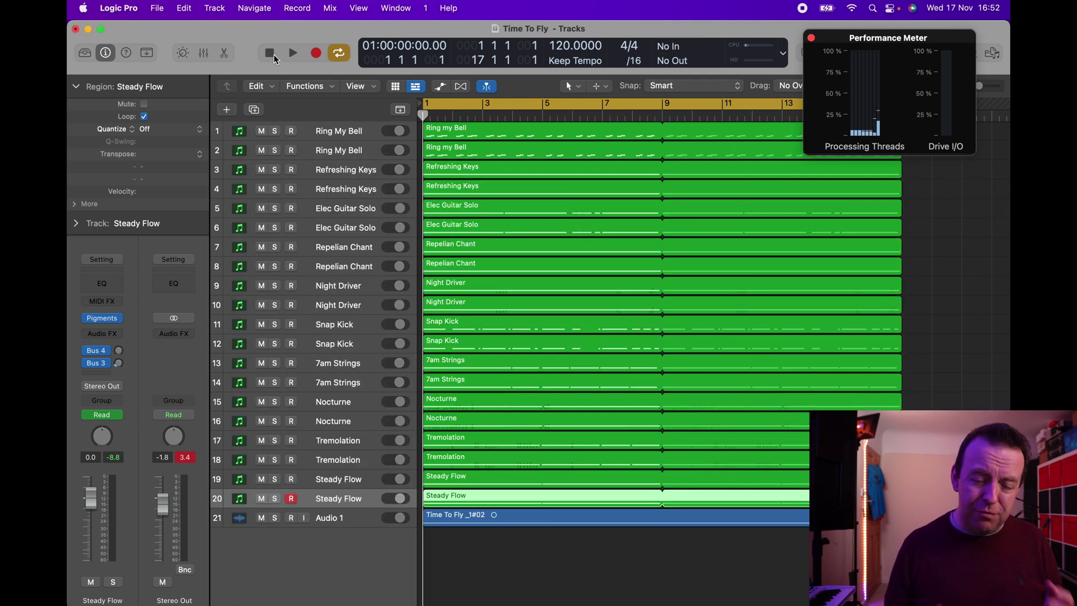